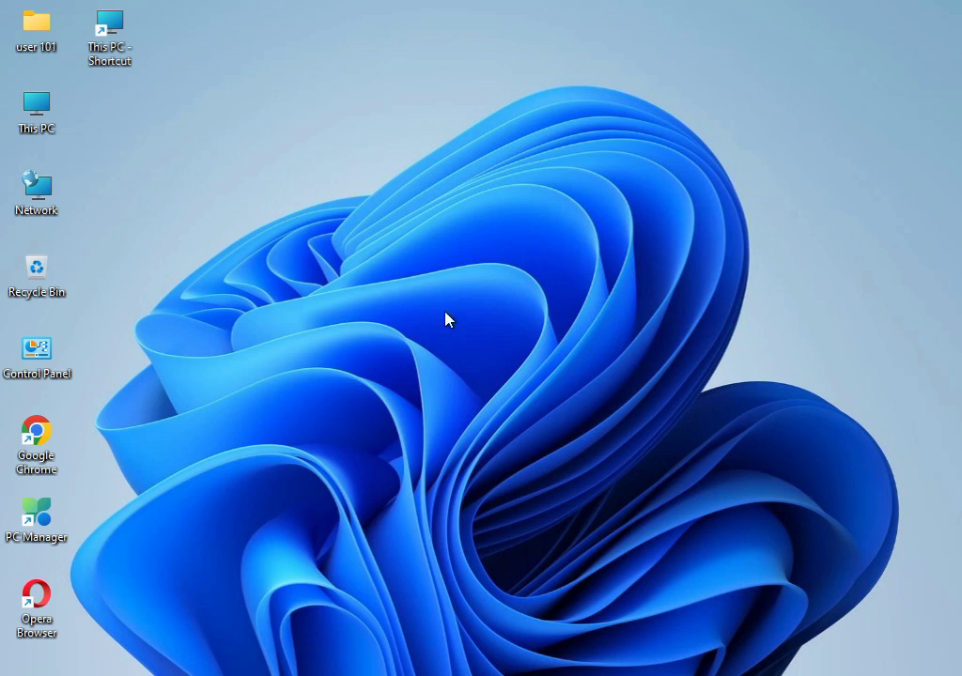
Open the other troubleshooters in the System settings and run the Windows Update troubleshooter.
key("super")
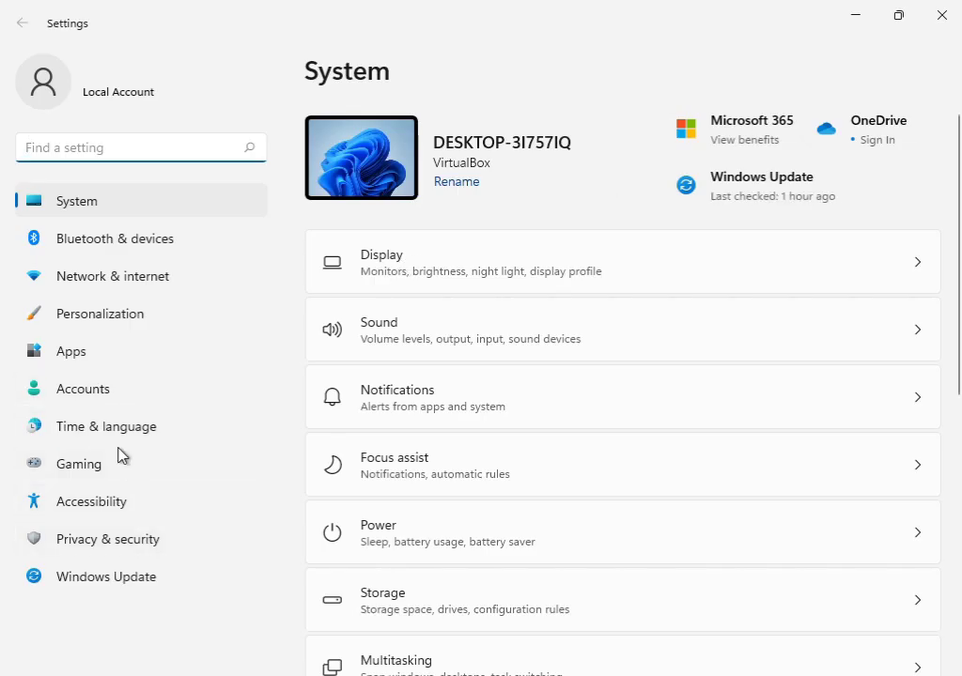
scroll(534, 502, "down", 5)
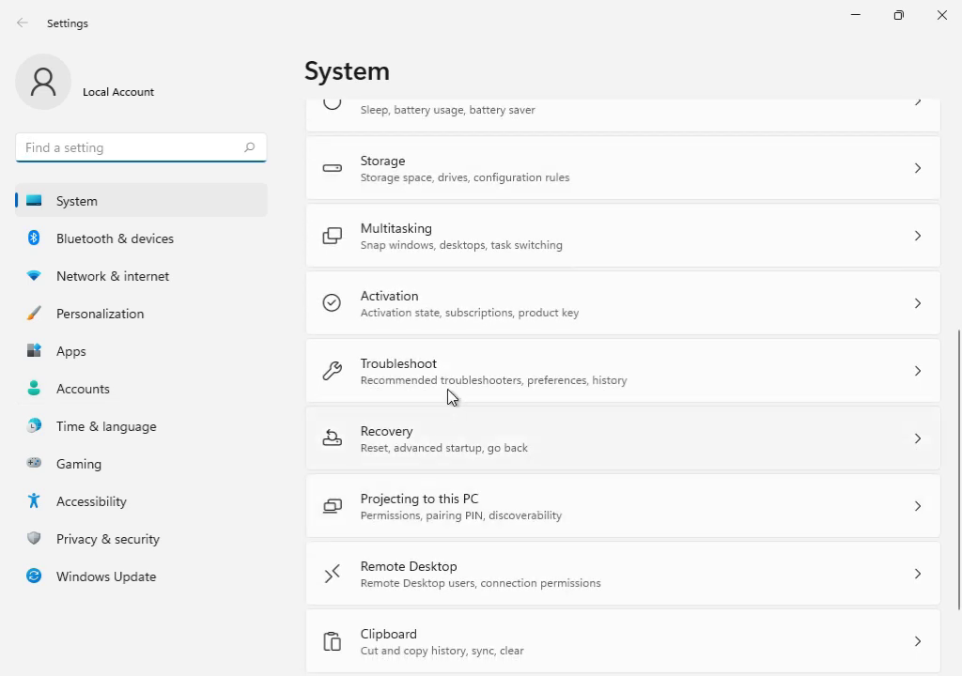
left_click(455, 385)
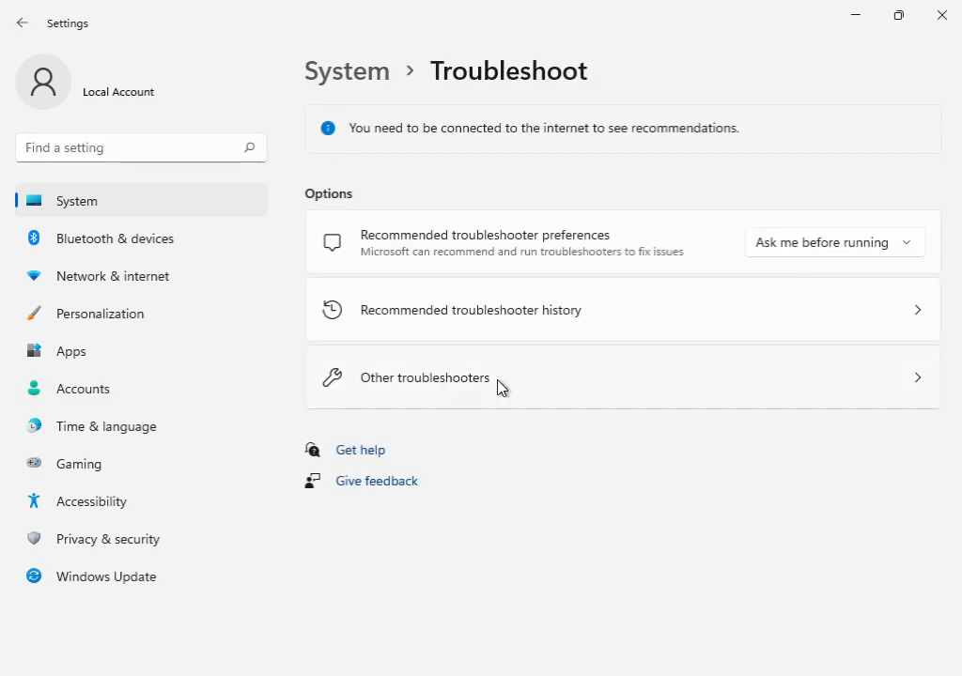
left_click(500, 385)
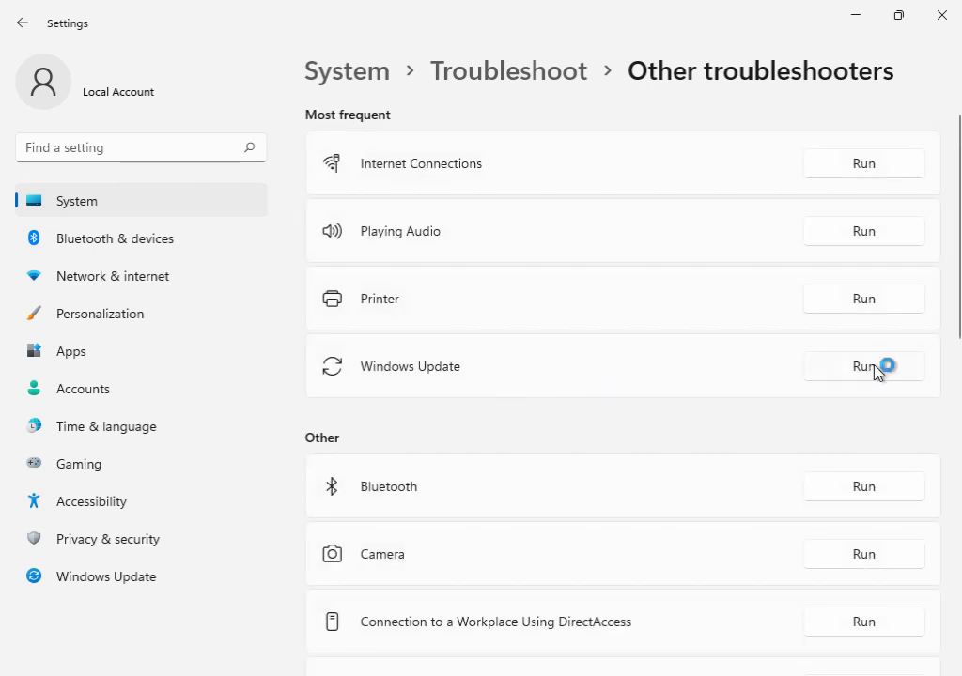
left_click(866, 366)
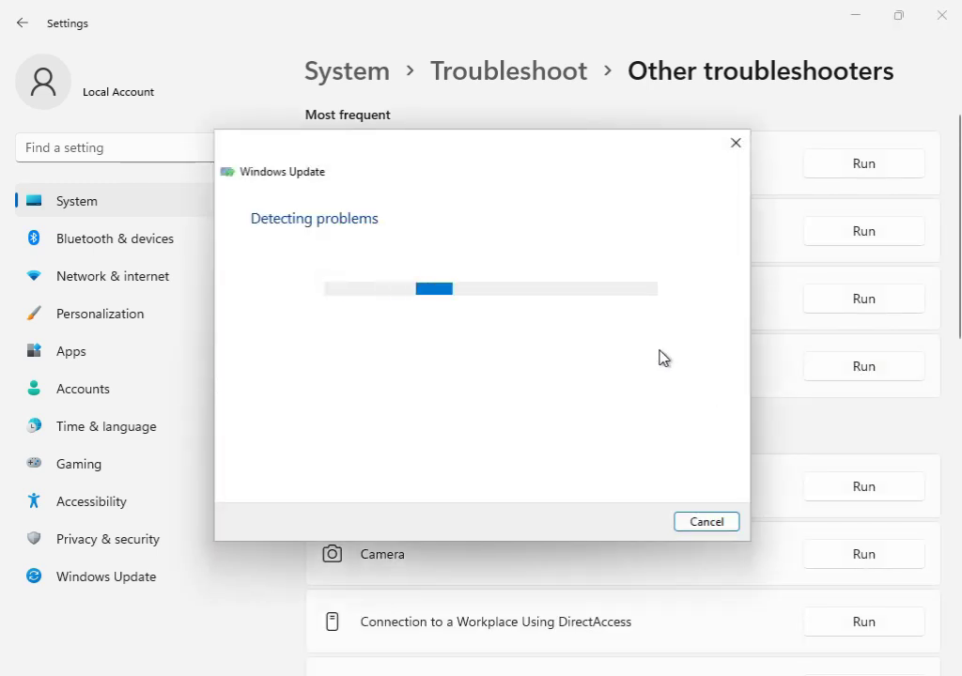
left_click_drag(494, 159, 595, 502)
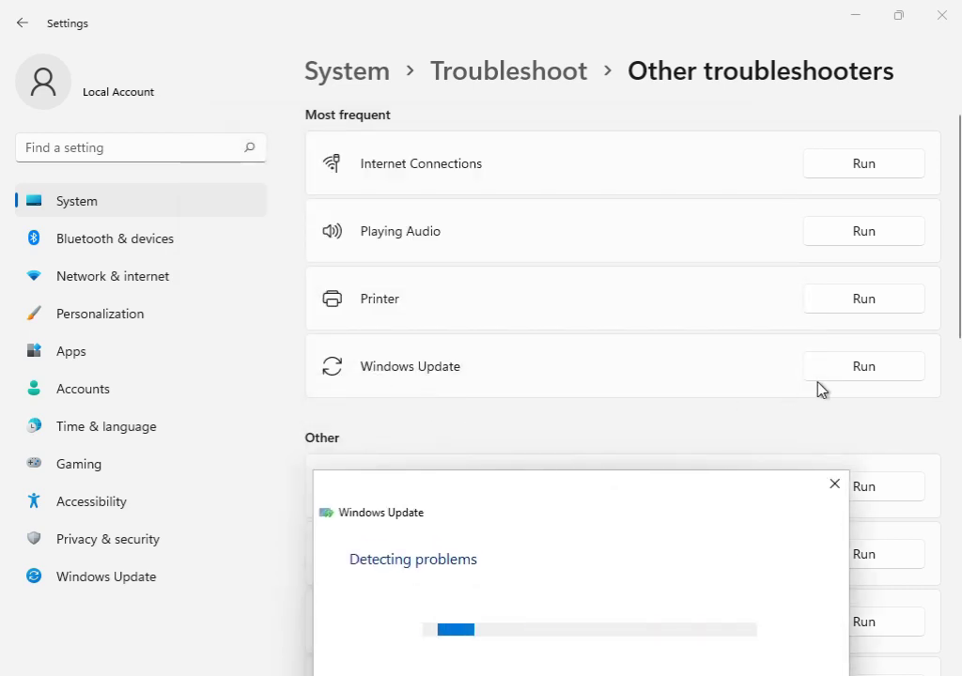
left_click_drag(629, 506, 596, 157)
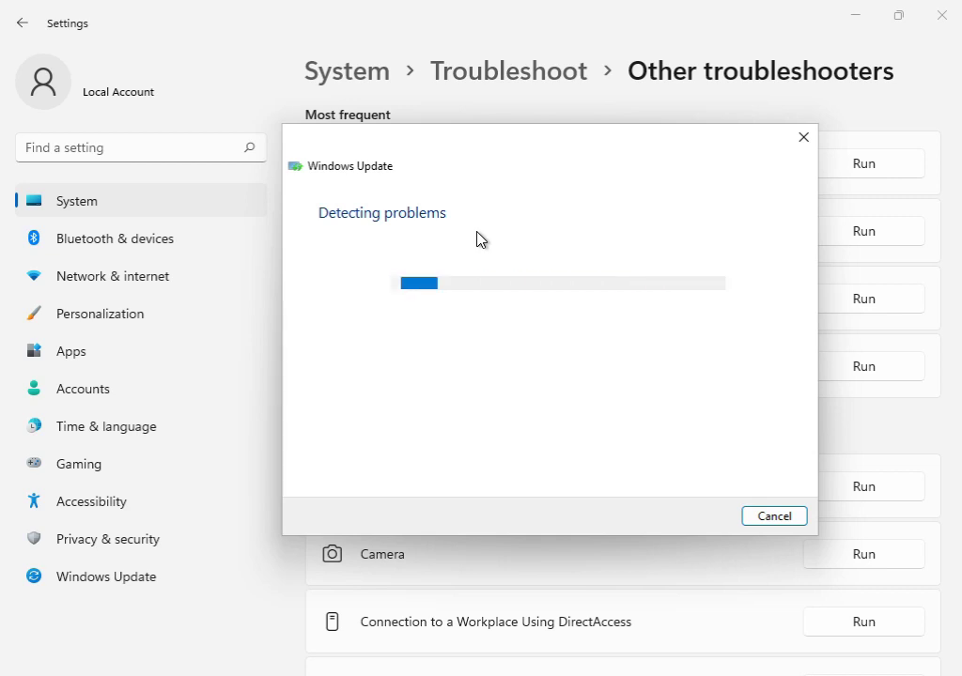
mouse_move(677, 675)
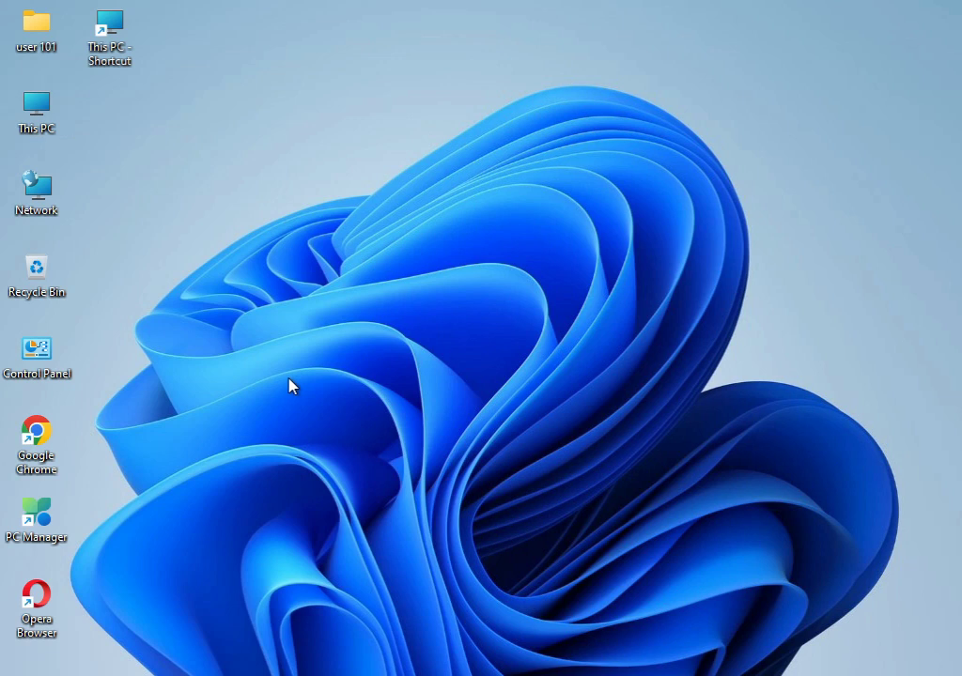
Open the temporary files folder by running %temp%.
key("super+r")
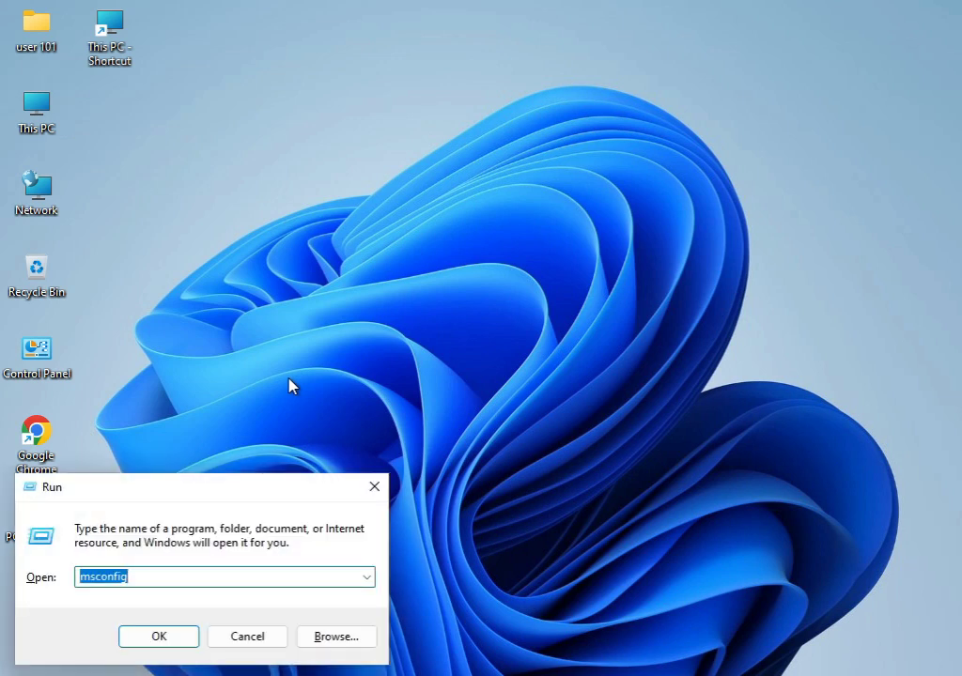
type("%temp%")
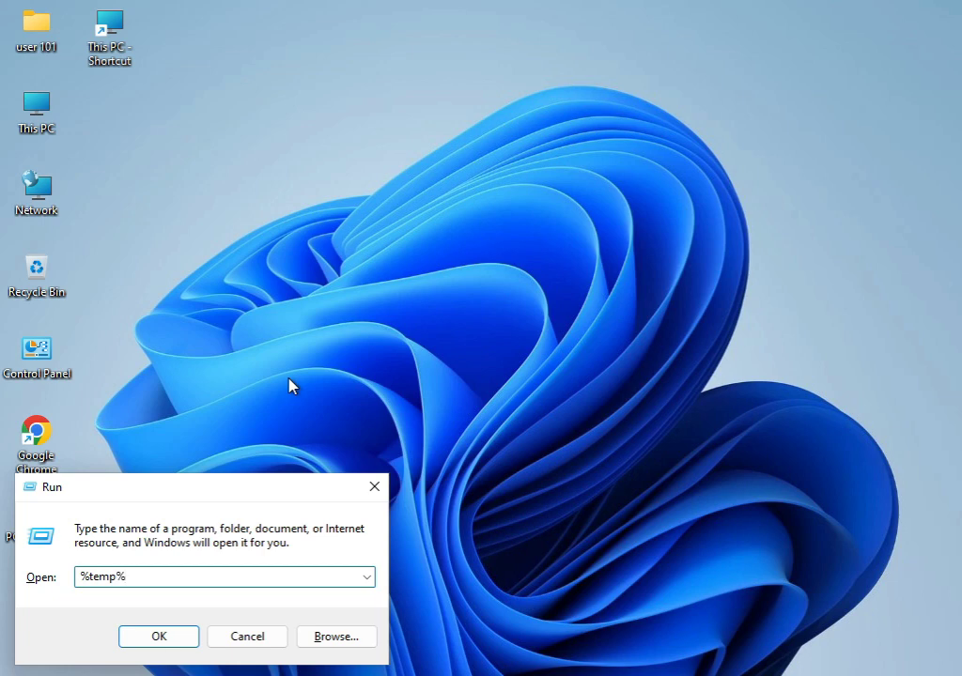
key("Return")
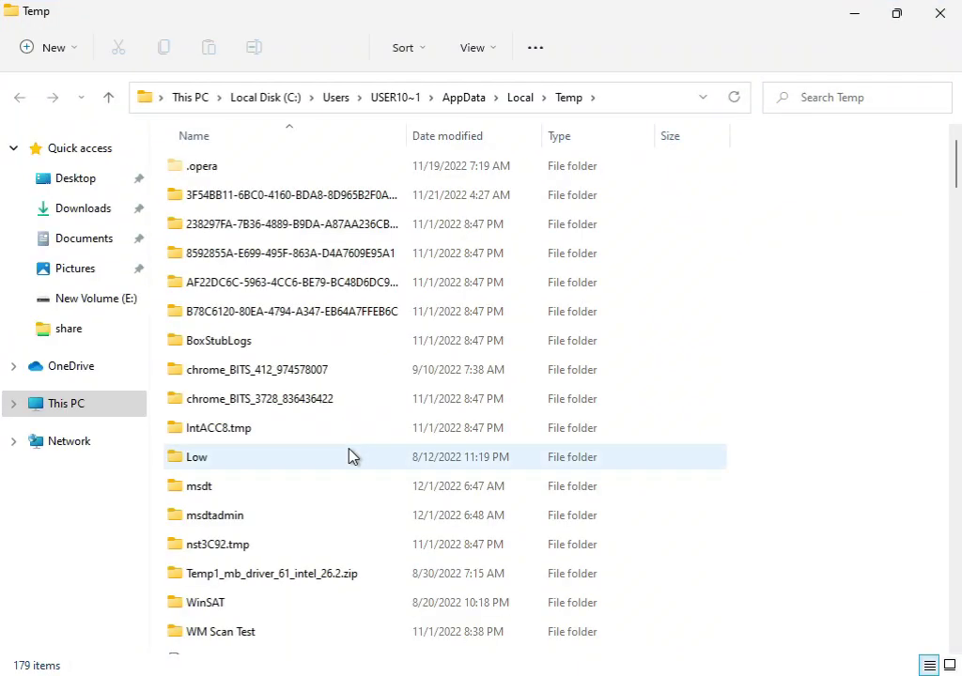
Permanently delete everything in the Temp folder, skipping all files in use, and close the folder.
key("ctrl+a")
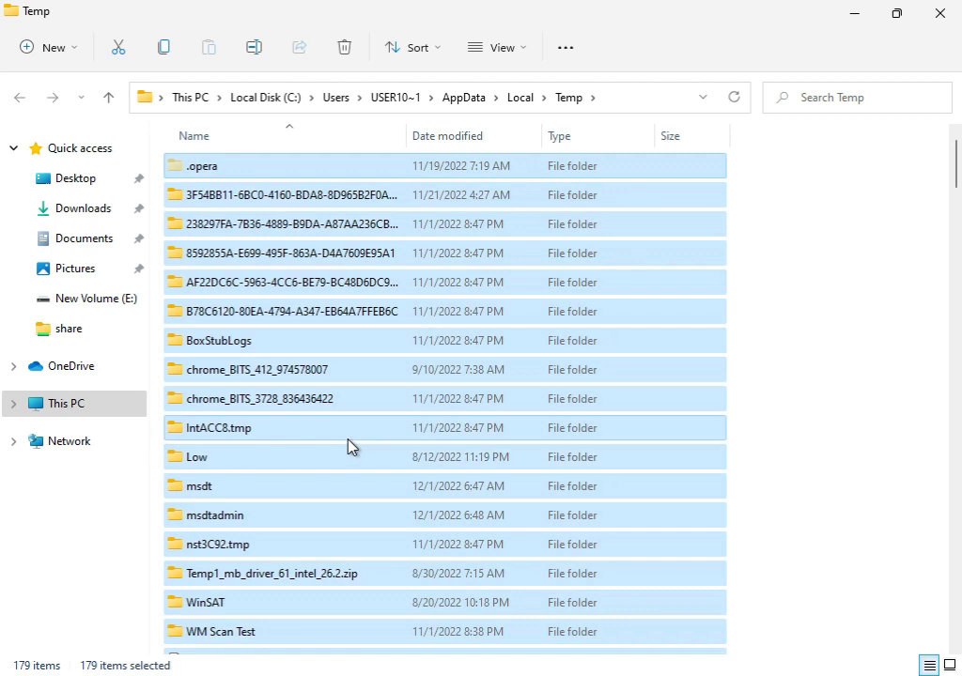
key("shift+Delete")
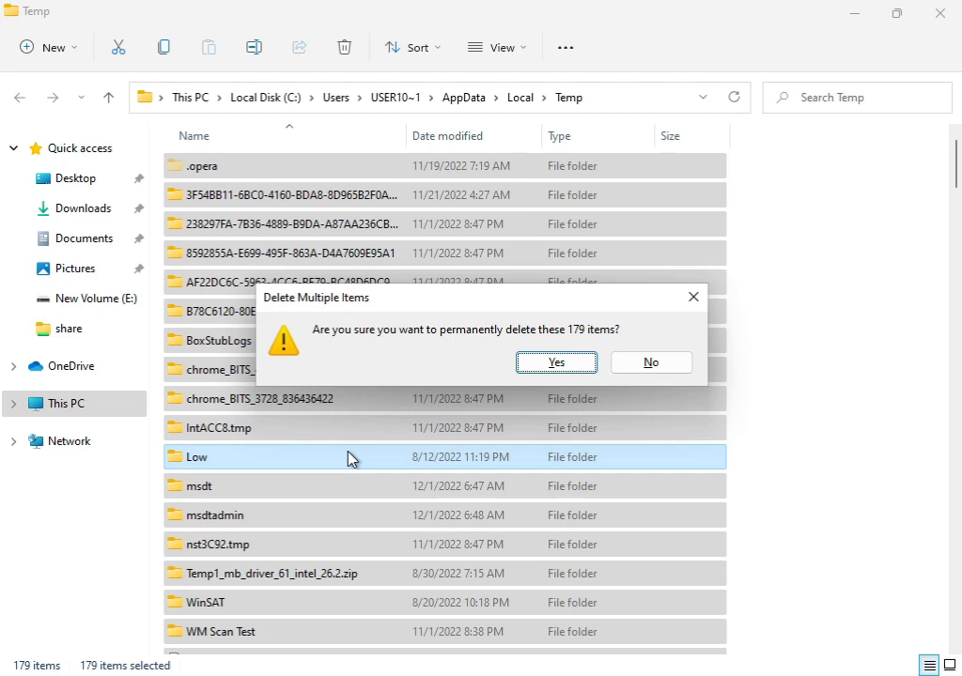
left_click(532, 363)
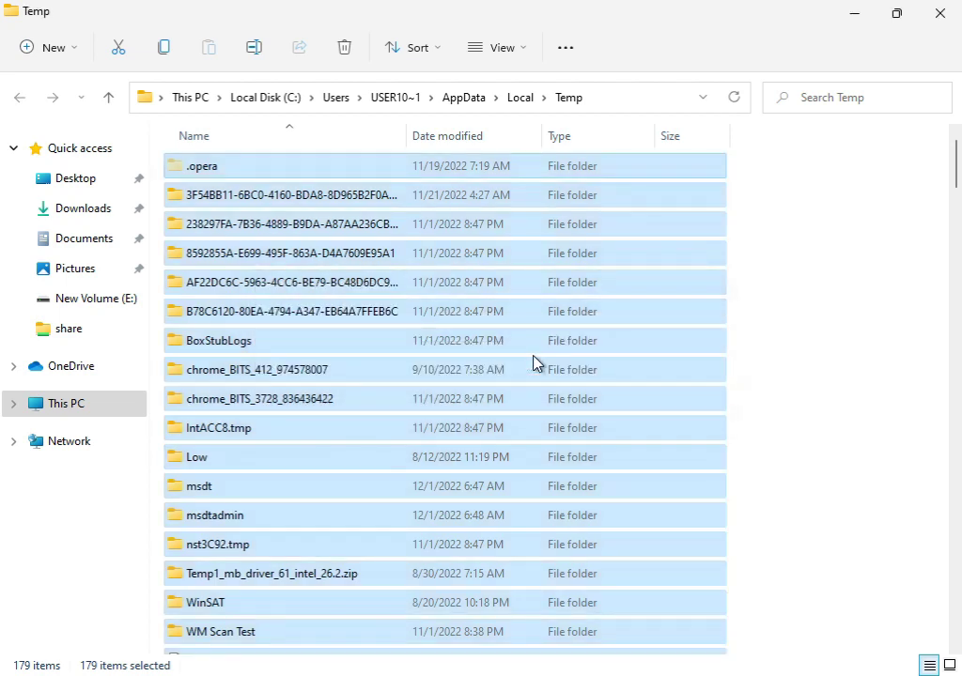
left_click(289, 256)
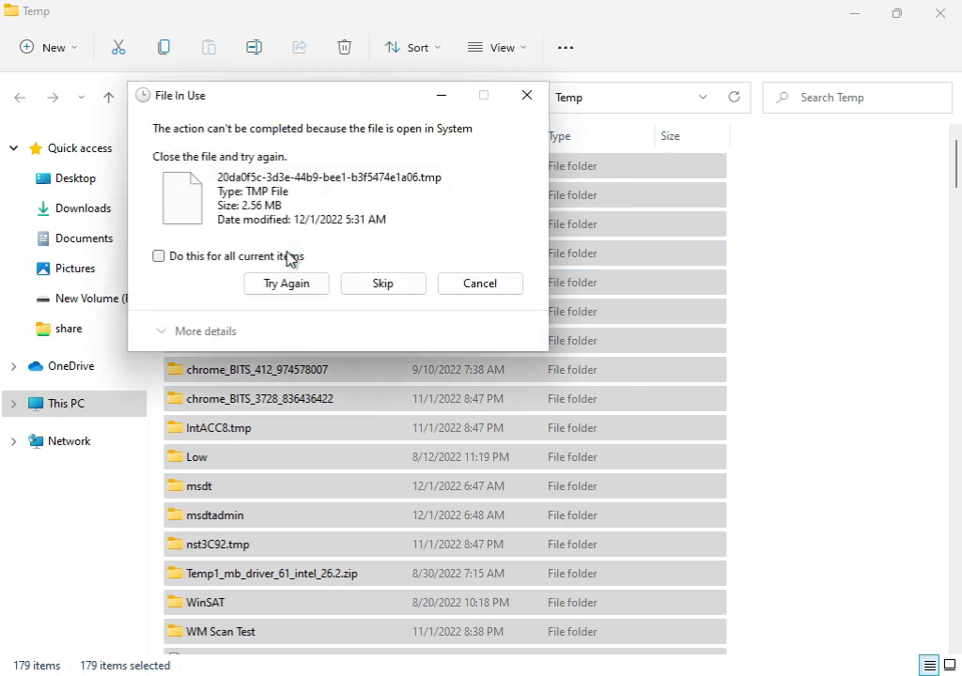
left_click(239, 261)
left_click(269, 286)
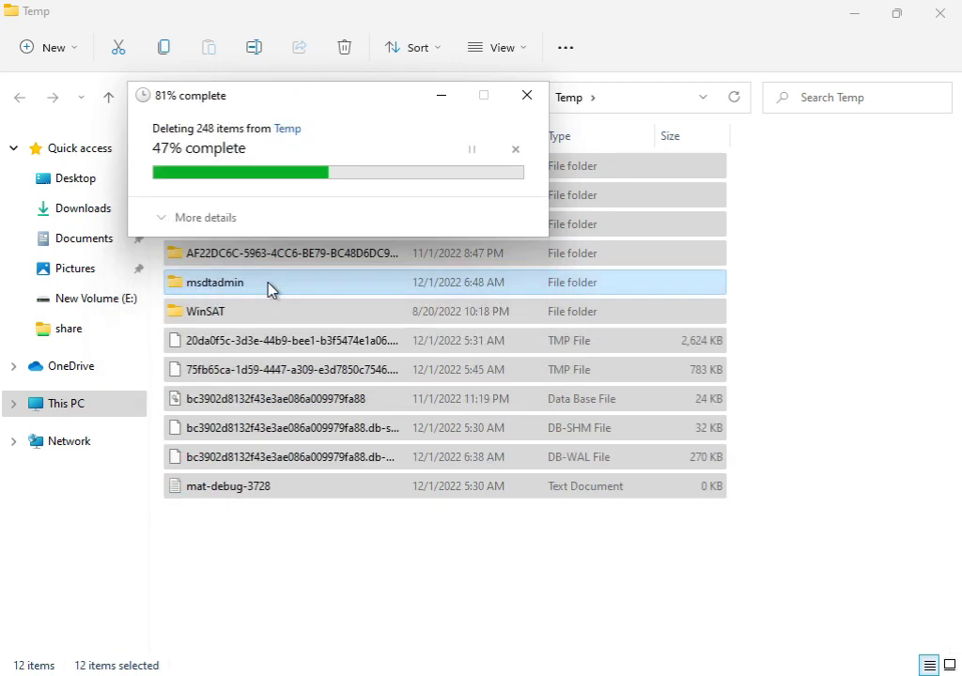
left_click(236, 262)
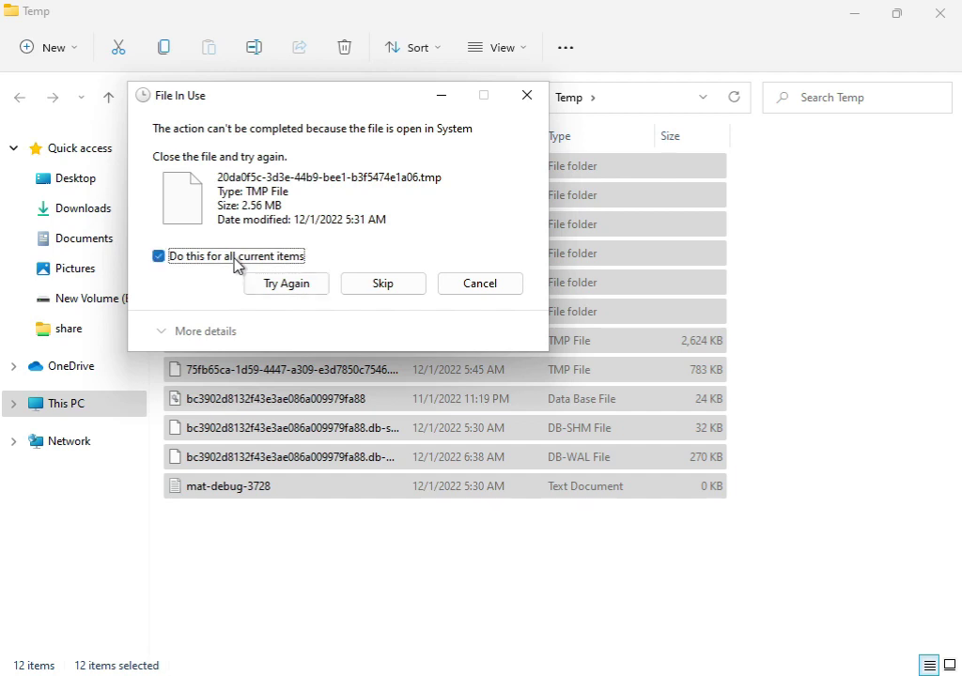
left_click(359, 286)
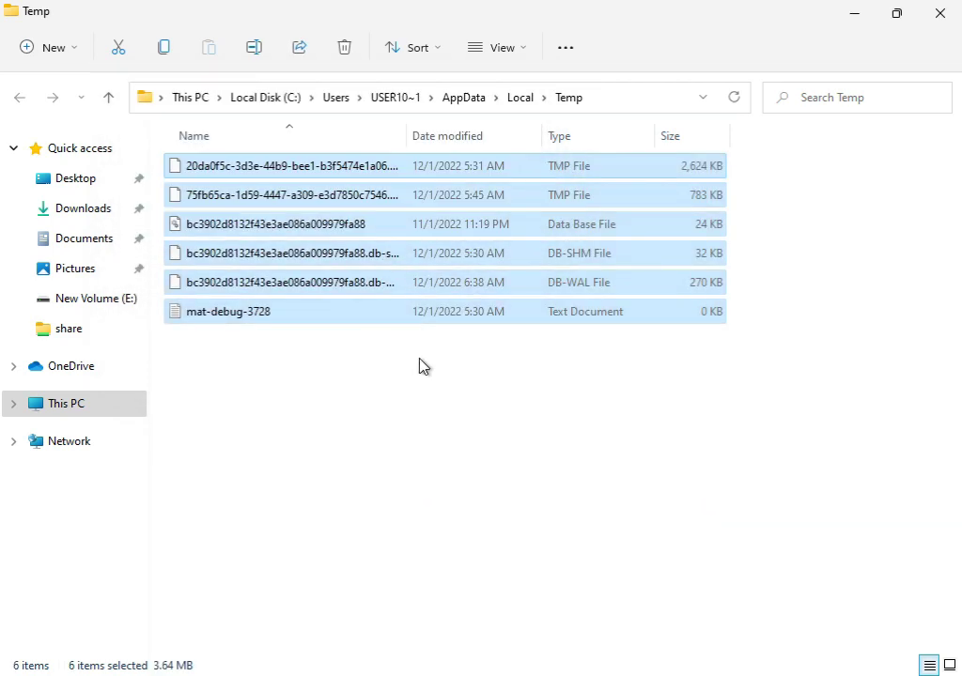
left_click(937, 19)
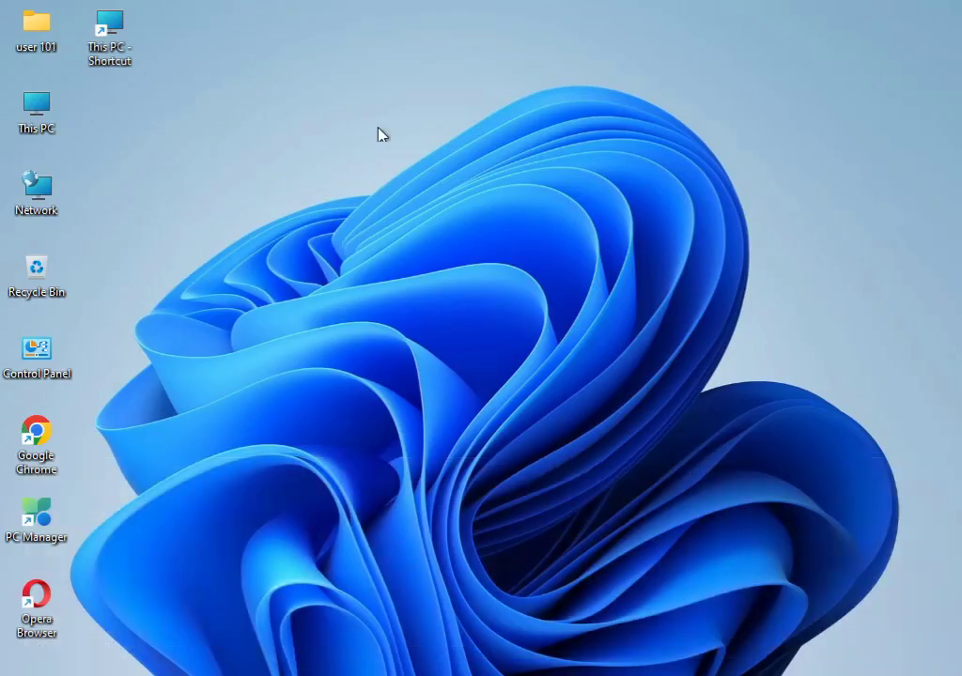
Open the properties of Local Disk (C:) from This PC and start Disk Cleanup for the drive.
double_click(38, 113)
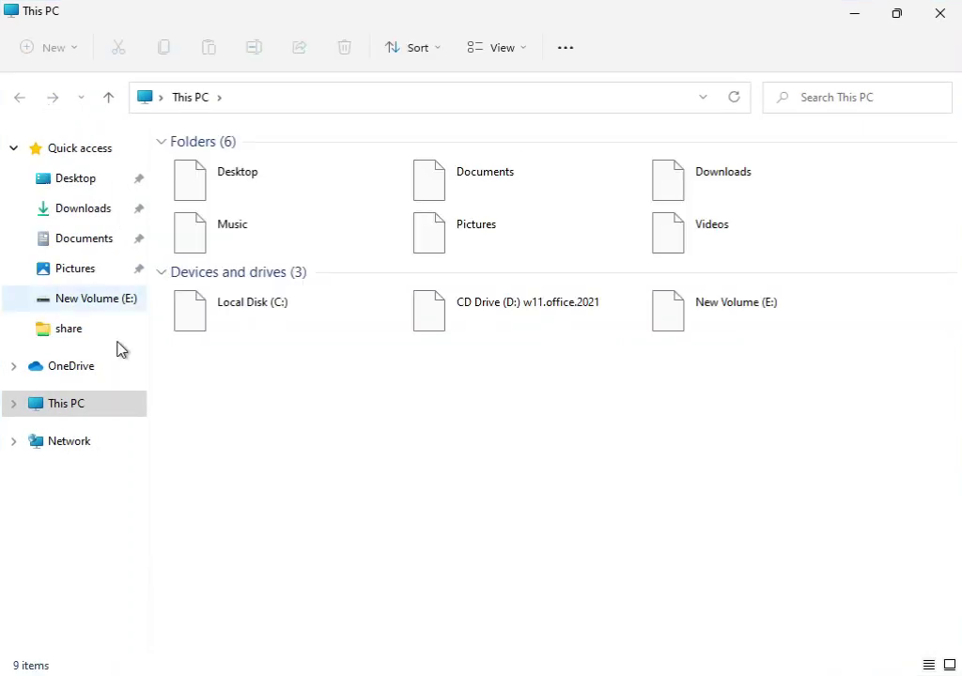
left_click(257, 317)
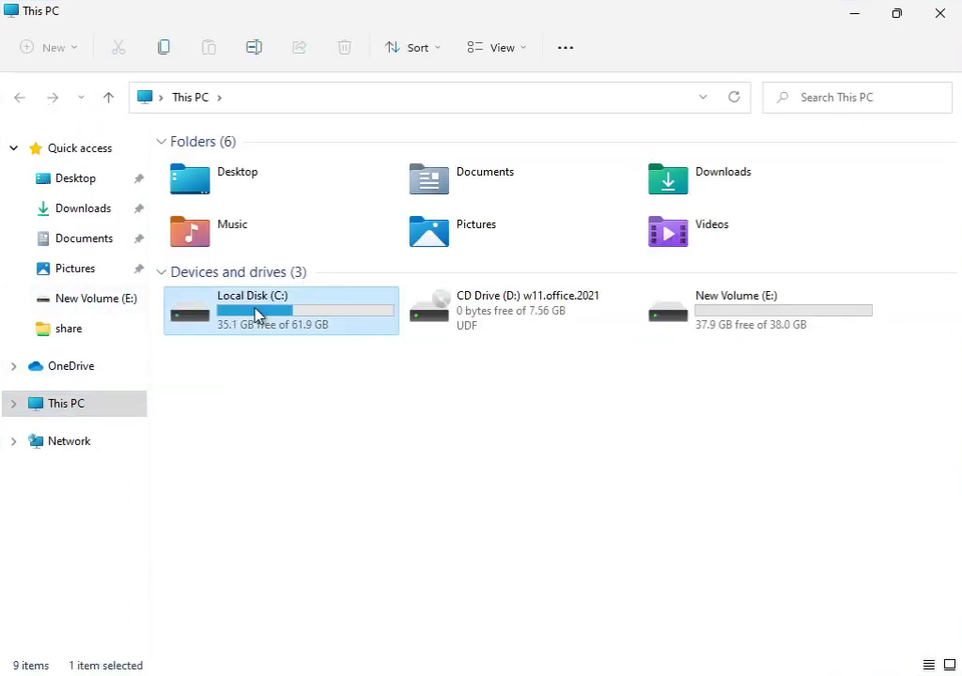
right_click(256, 316)
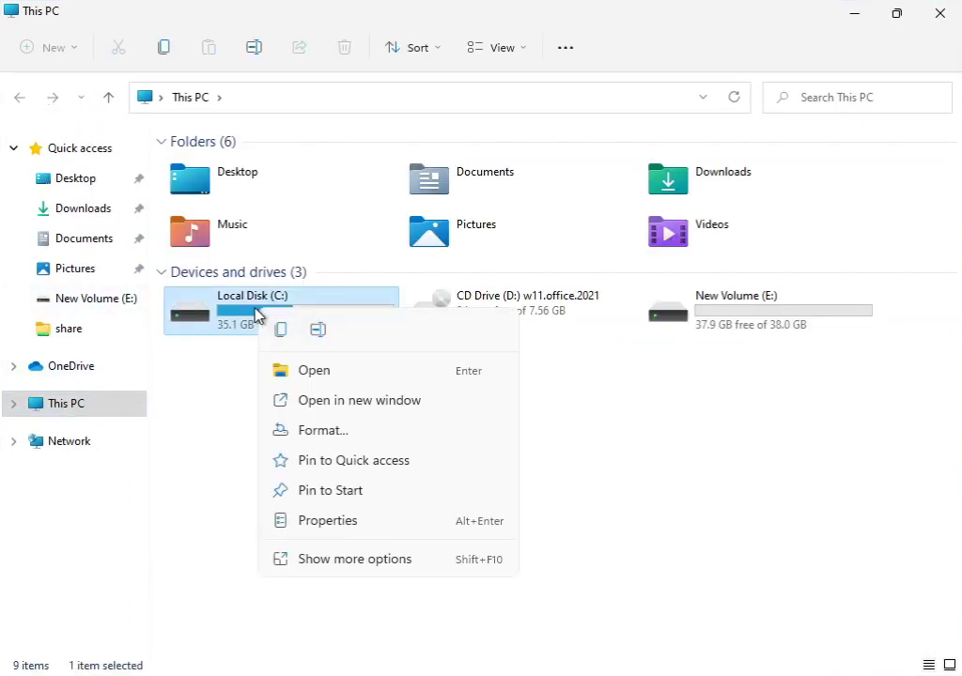
left_click(329, 561)
left_click(371, 542)
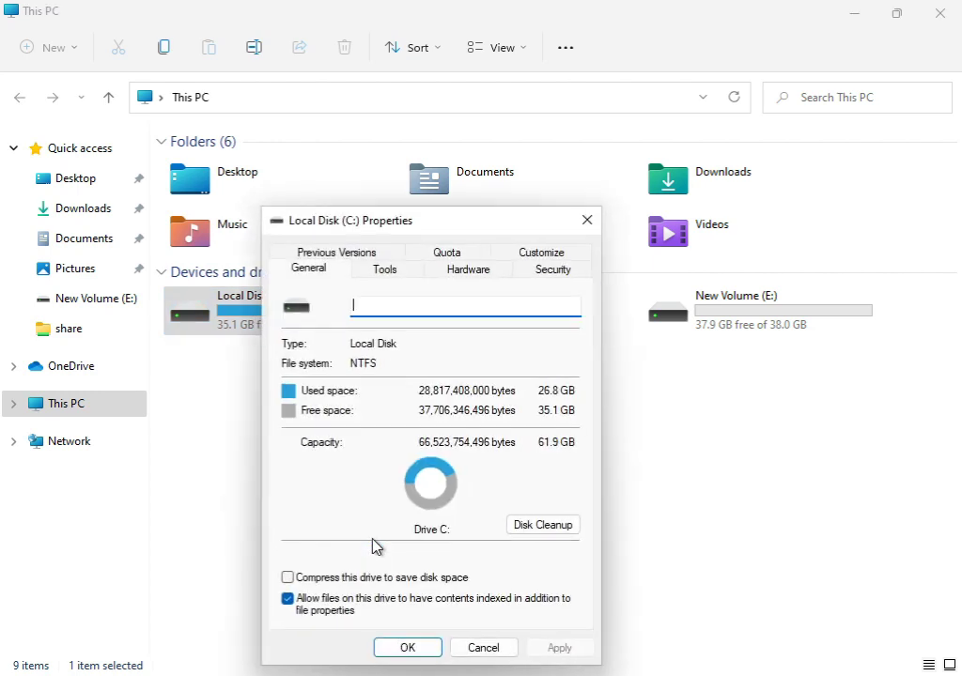
left_click(545, 528)
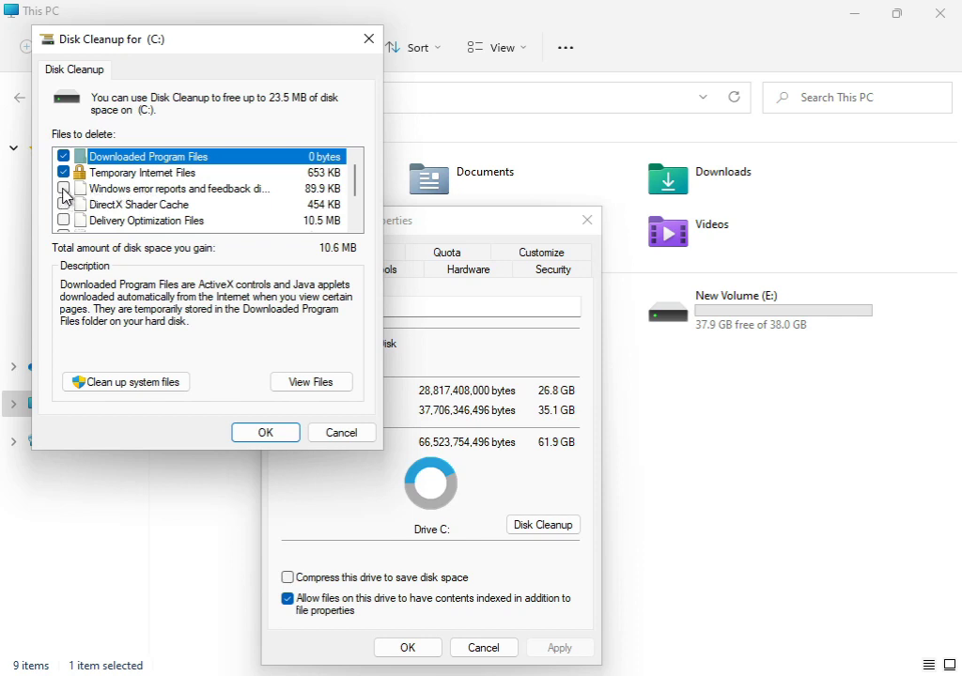
Extend the cleanup of drive C: to system files, permanently delete the ticked file categories, and close the This PC window.
left_click(64, 188)
left_click(110, 384)
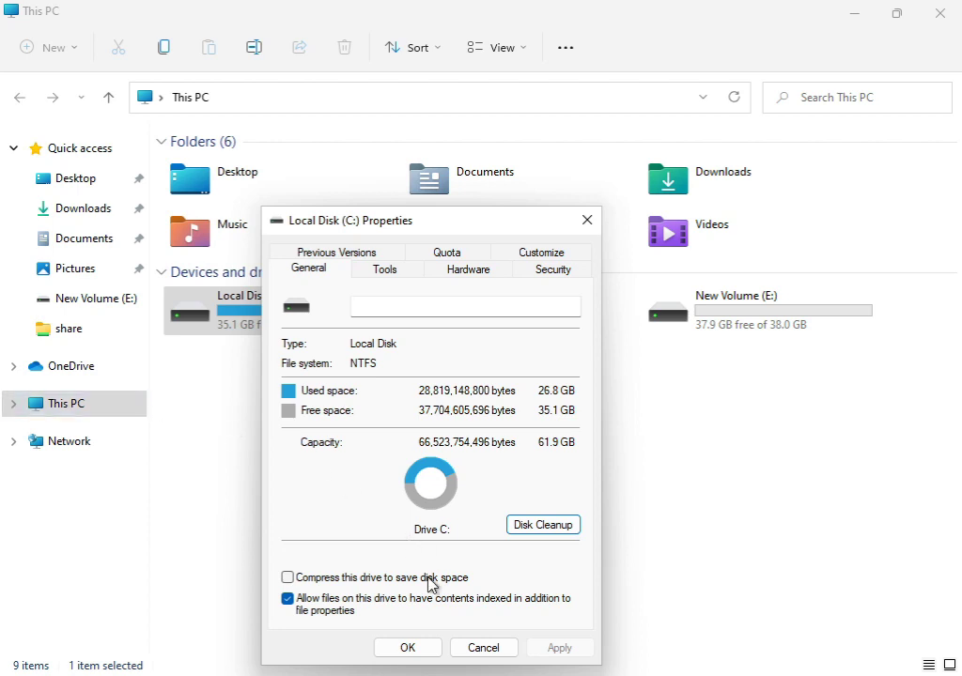
left_click(408, 648)
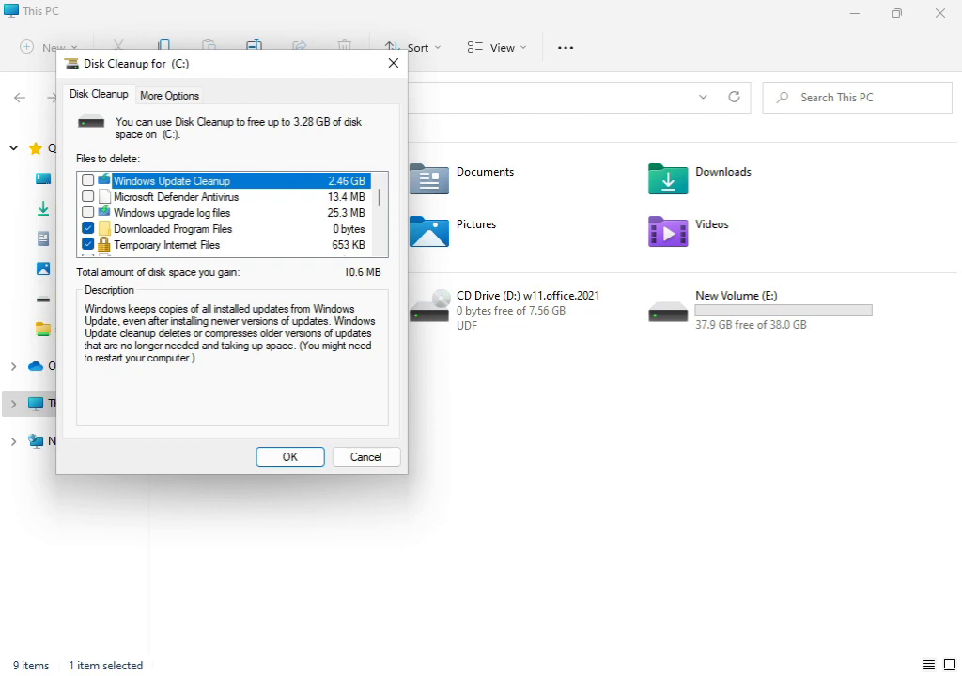
left_click(262, 460)
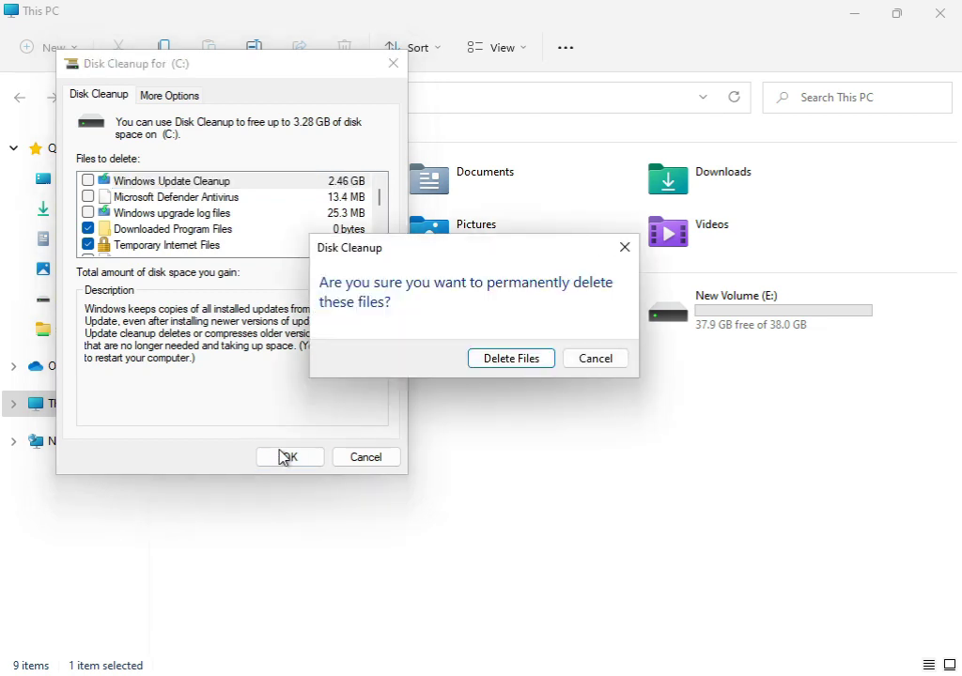
left_click(537, 365)
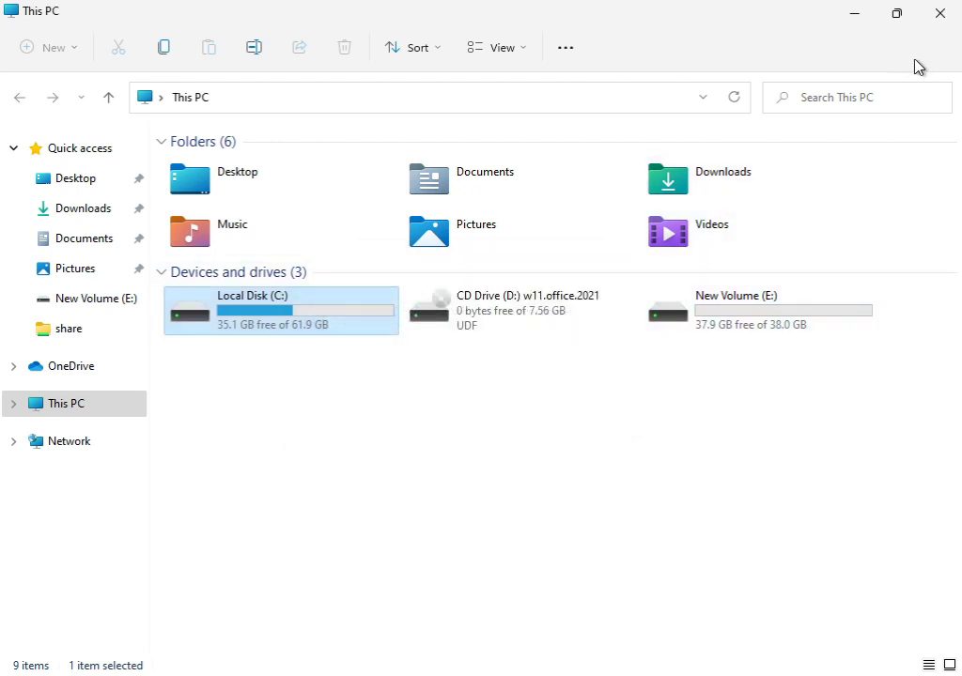
left_click(935, 18)
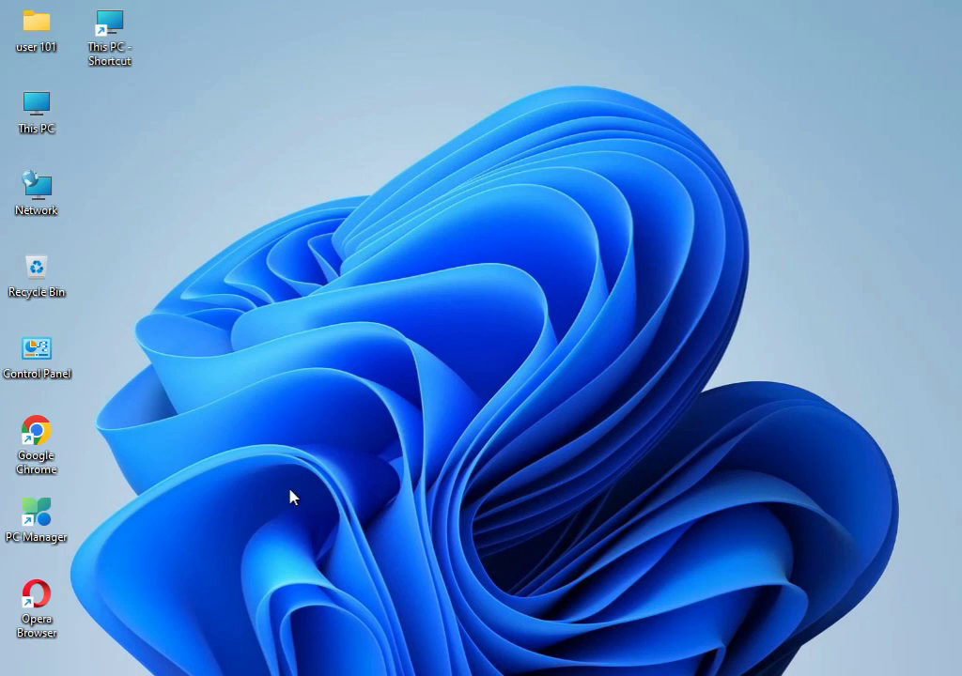
Search for cmd and launch Command Prompt as administrator, allowing it to make changes to the device.
key("super")
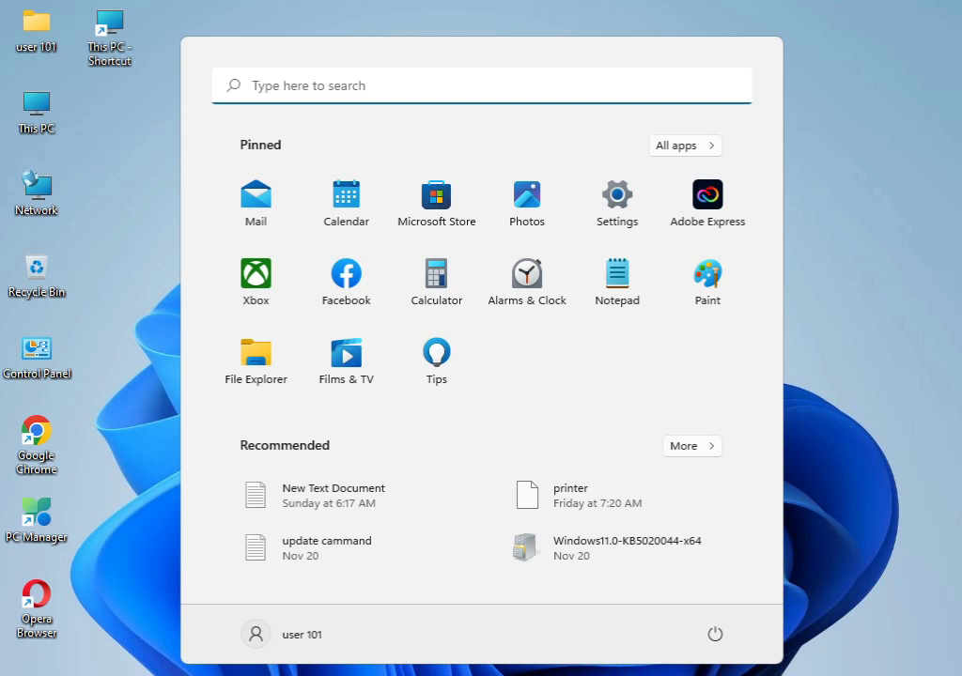
type("cmd")
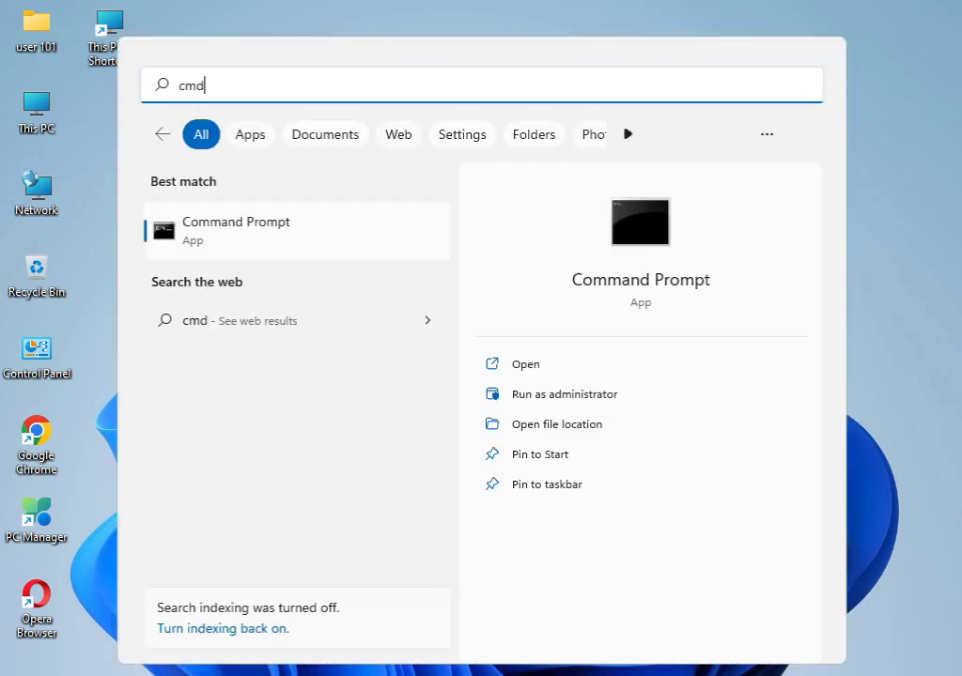
left_click(279, 241)
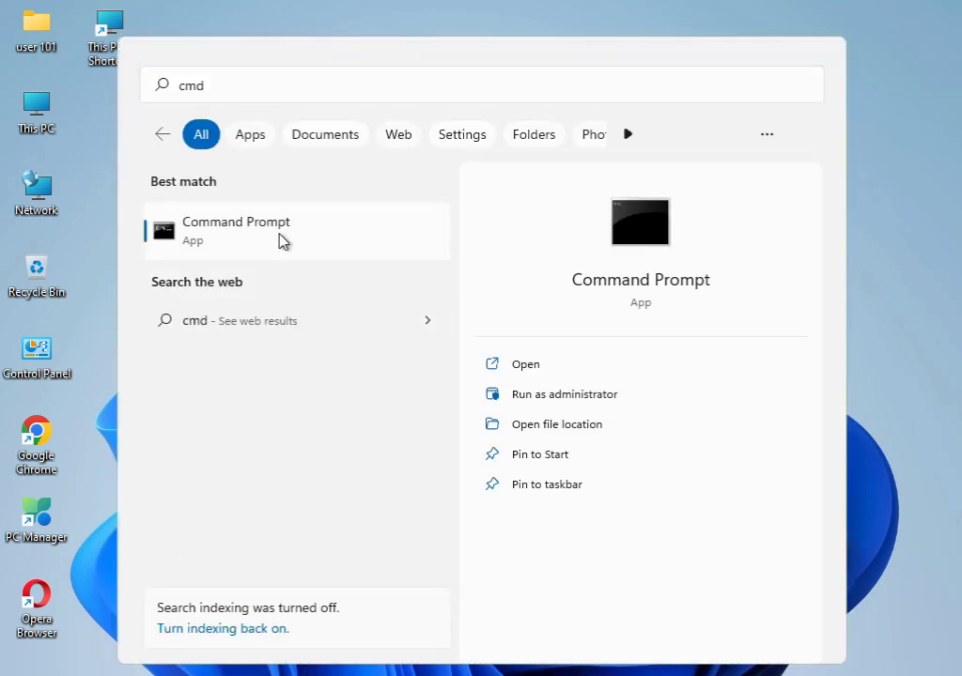
right_click(279, 242)
left_click(322, 271)
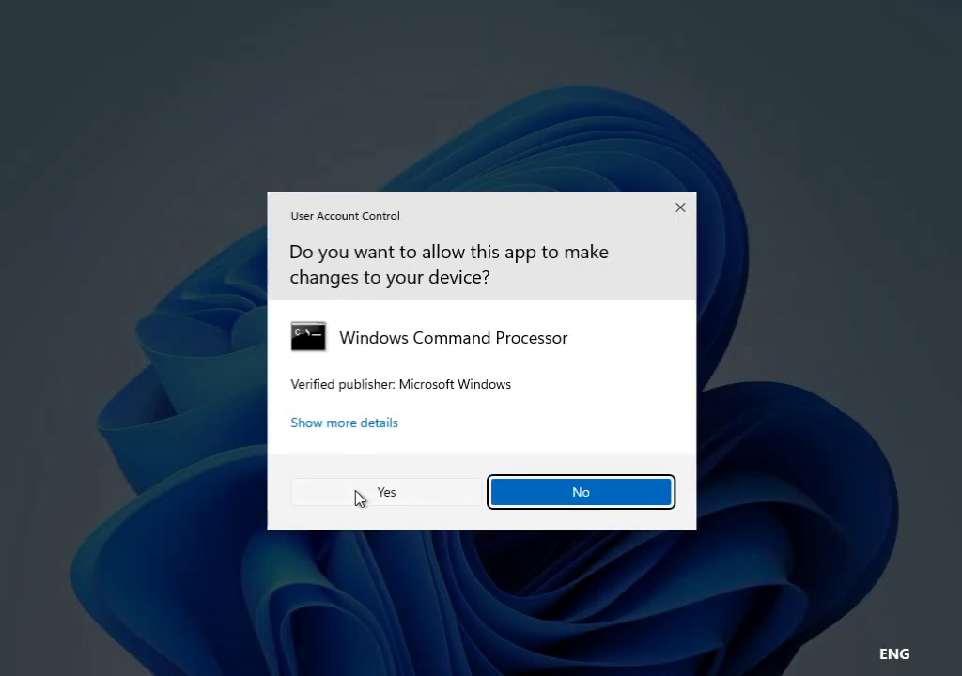
left_click(357, 498)
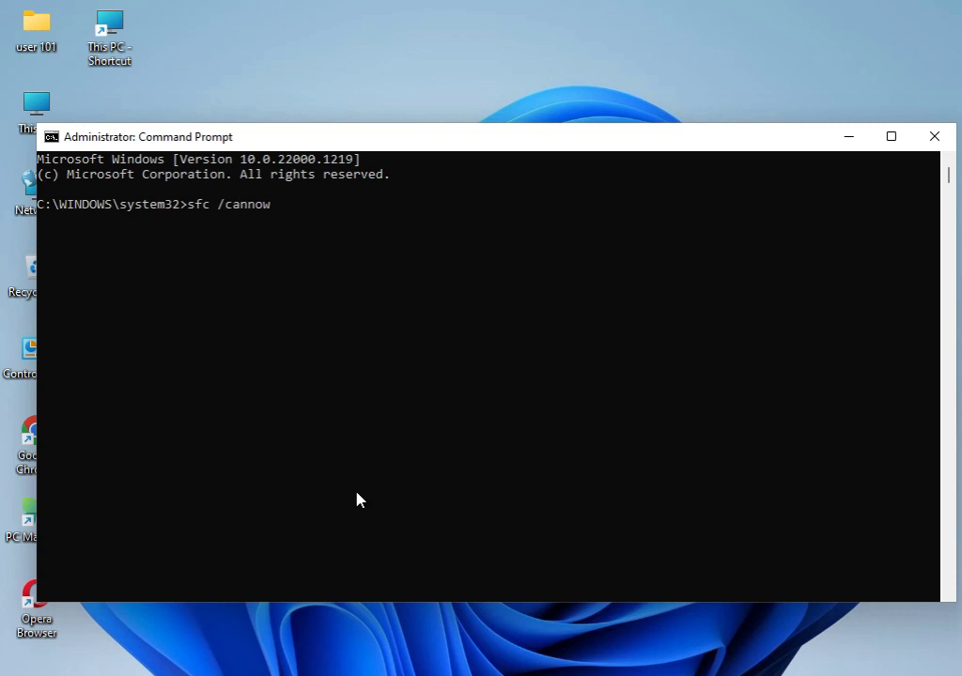
Correct the mistyped command to sfc /scannow and run the system file scan.
key("BackSpace")
key("BackSpace")
key("BackSpace")
key("BackSpace")
key("BackSpace")
key("BackSpace")
type("scannow")
key("Return")
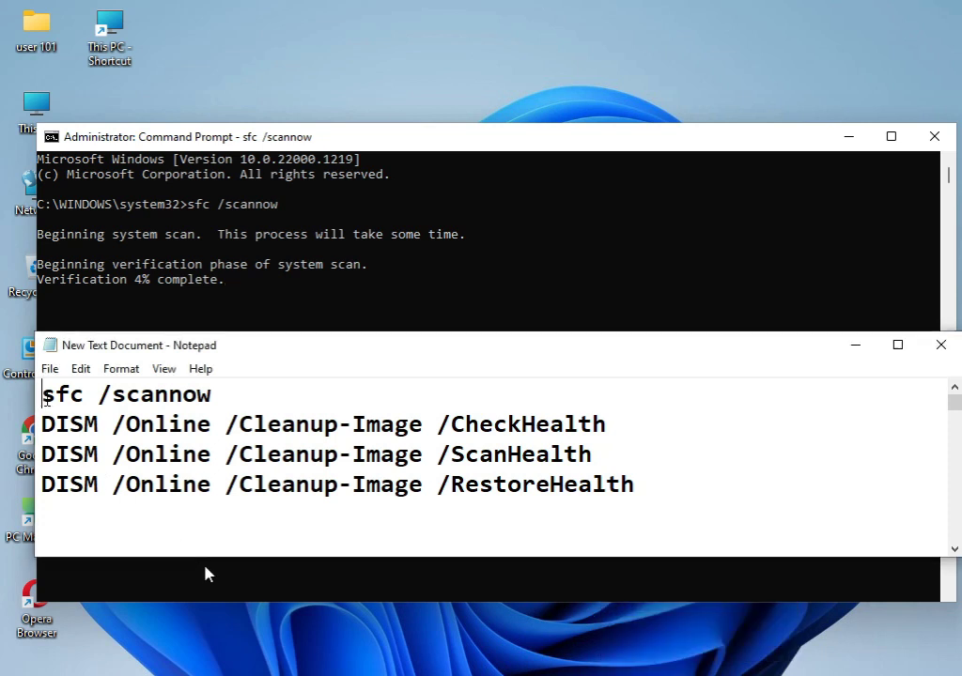
Highlight in turn the sfc /scannow and DISM /Online /Cleanup-Image CheckHealth, ScanHealth and RestoreHealth commands in the Notepad document.
left_click_drag(45, 396, 217, 396)
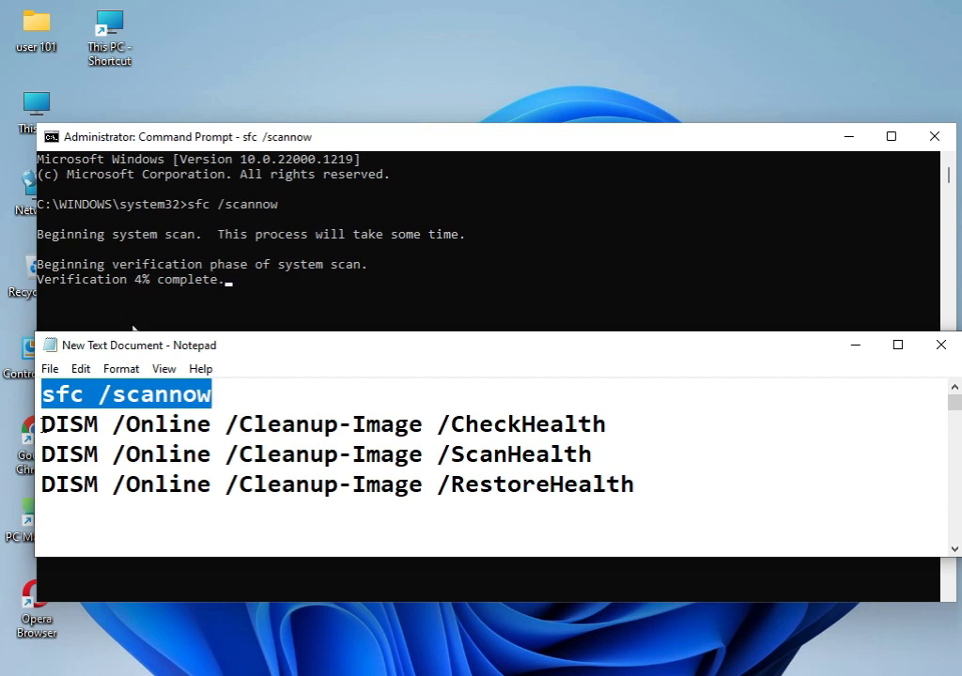
left_click_drag(43, 424, 609, 425)
left_click_drag(42, 455, 592, 454)
left_click_drag(42, 485, 646, 467)
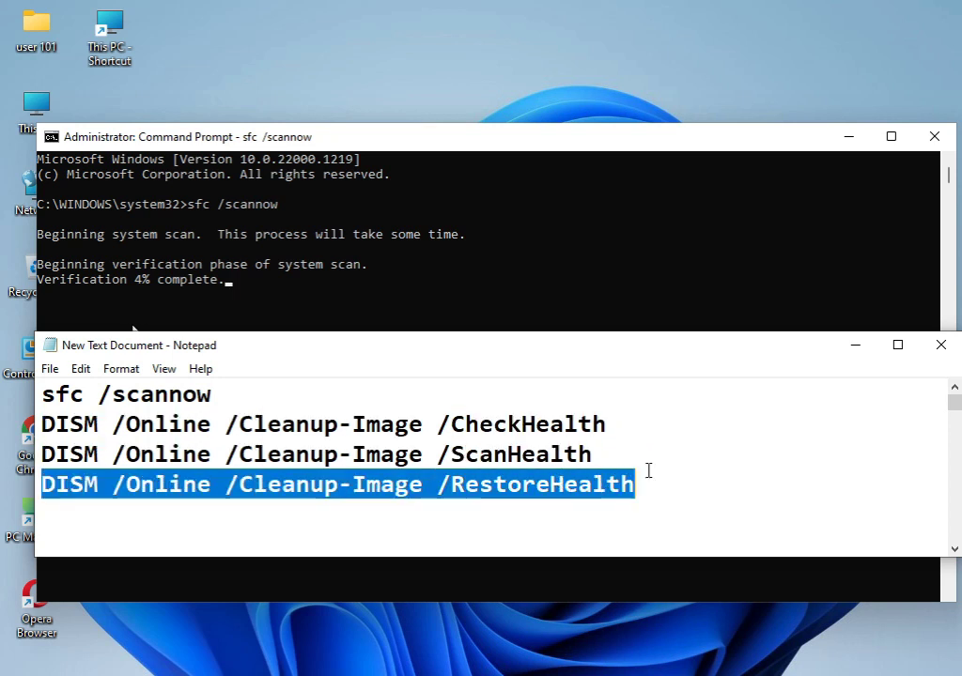